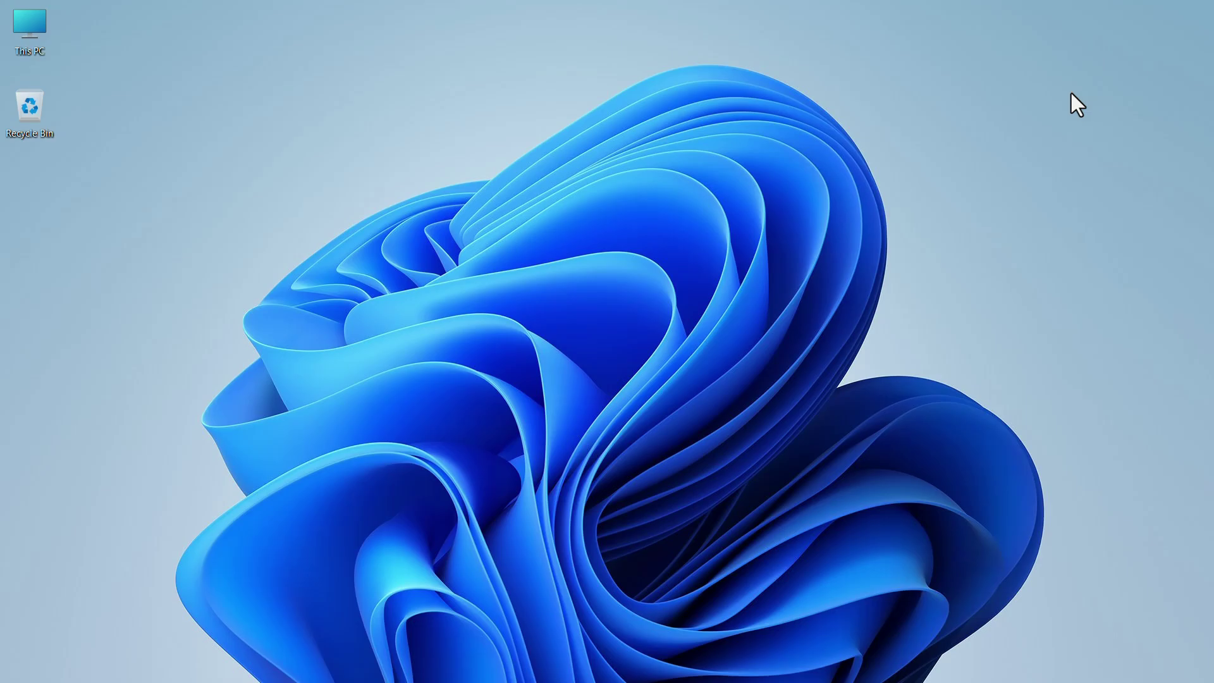
Step: Launch qBittorrent from the taskbar to show its main window
click(870, 672)
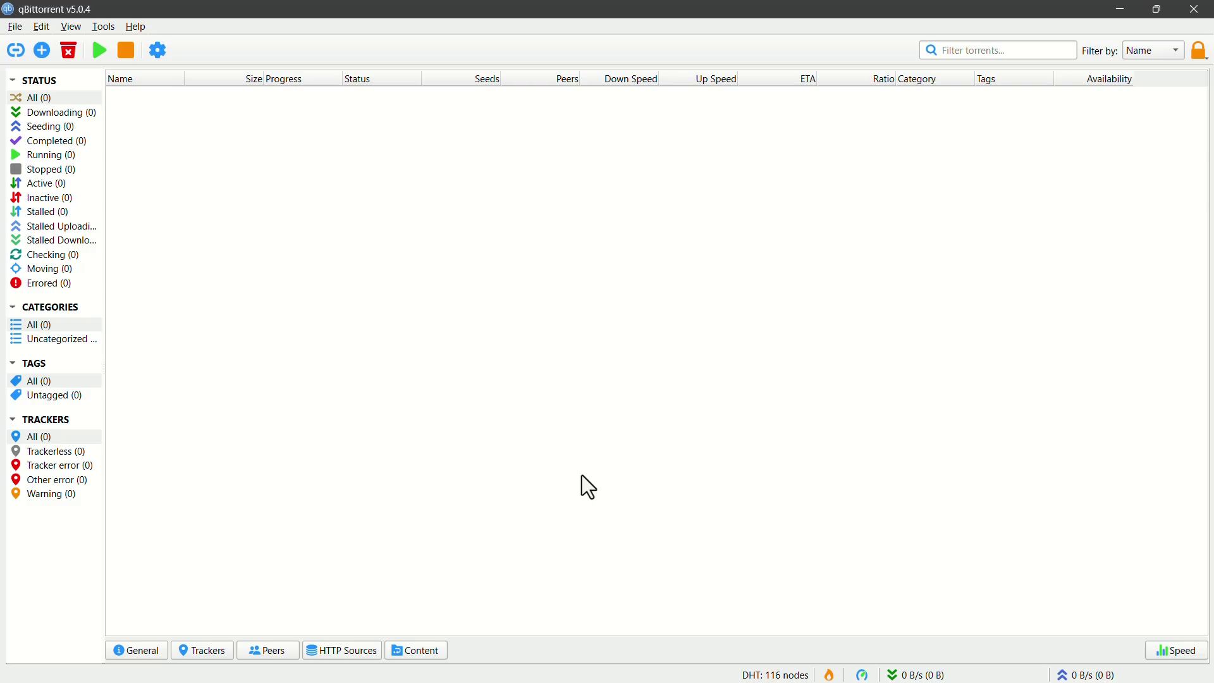
Step: Set qBittorrent's interface style to Fusion in Behavior options and exit the app
click(156, 60)
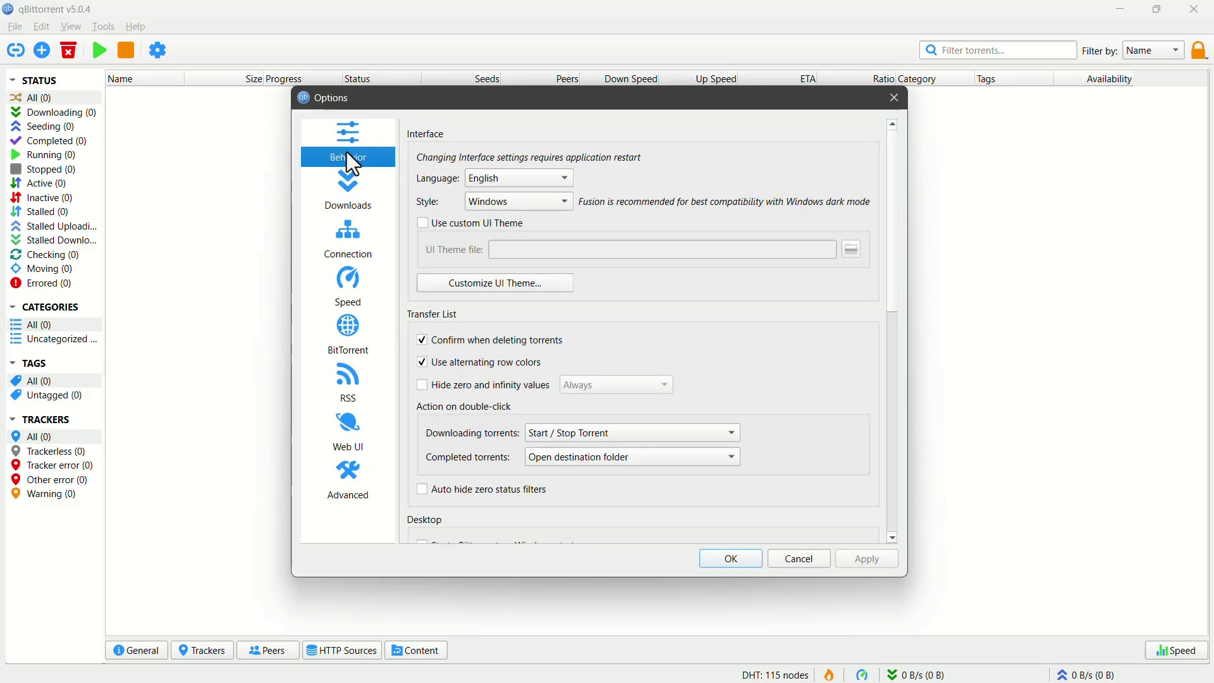
click(530, 200)
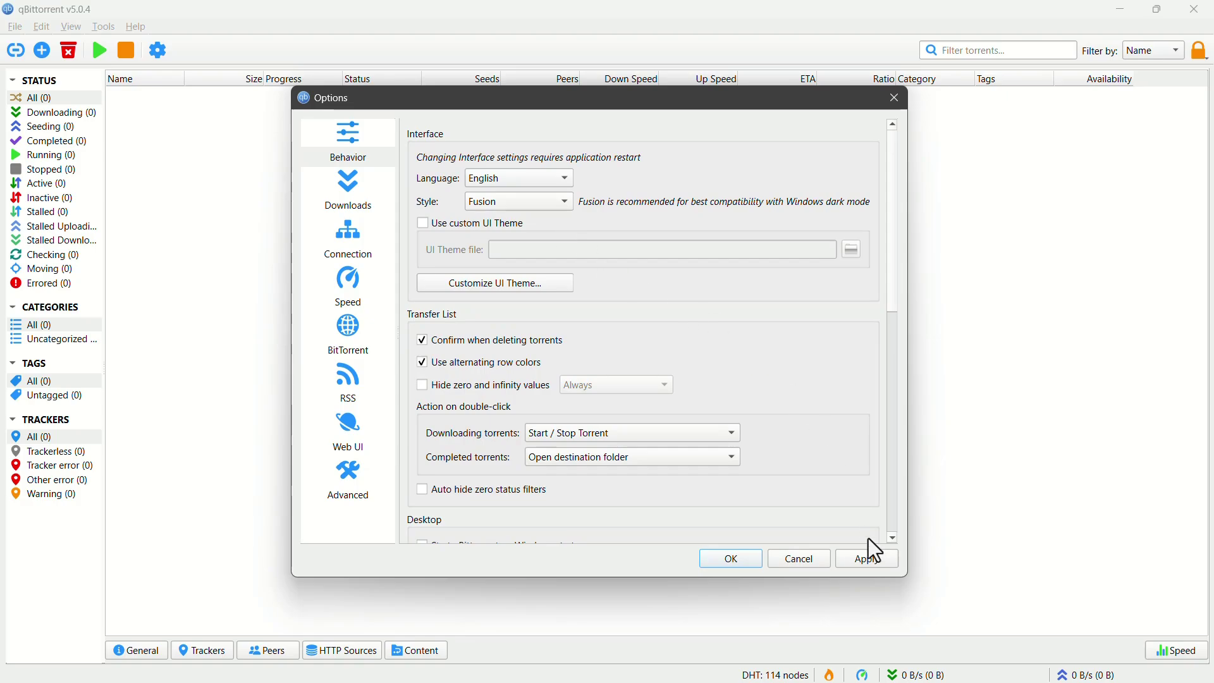
click(868, 561)
click(895, 98)
click(1196, 9)
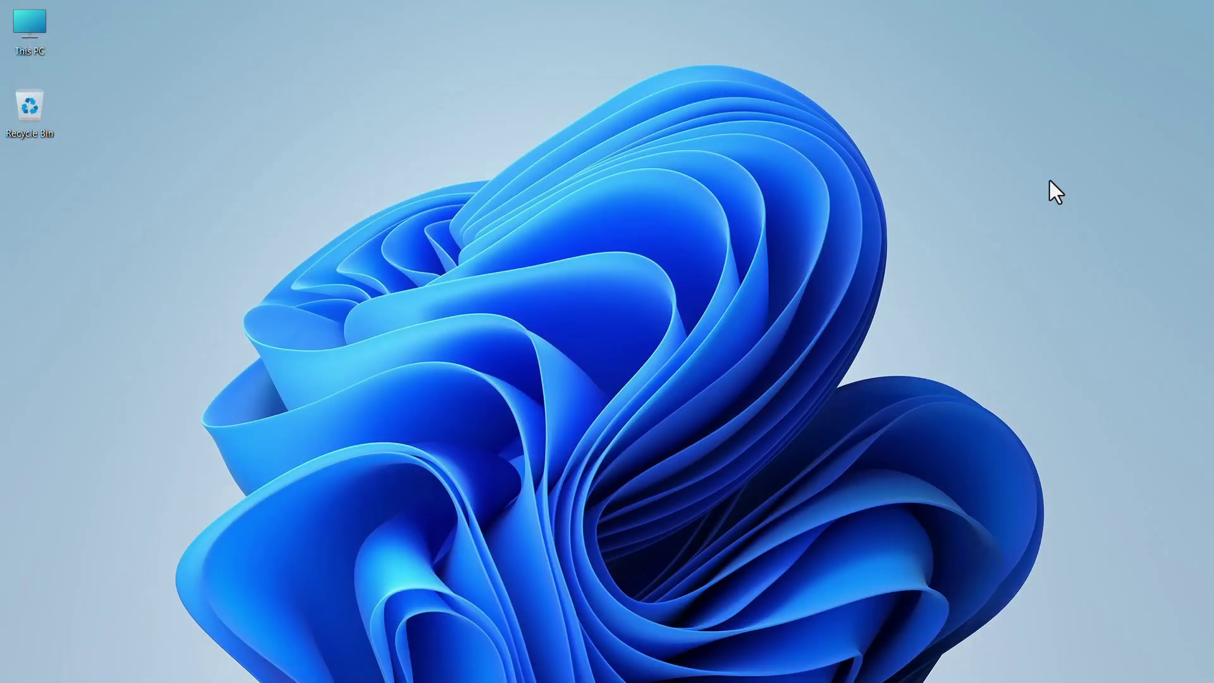
Step: Switch Windows to Dark mode via Personalize > Colors and return to the desktop
right_click(811, 254)
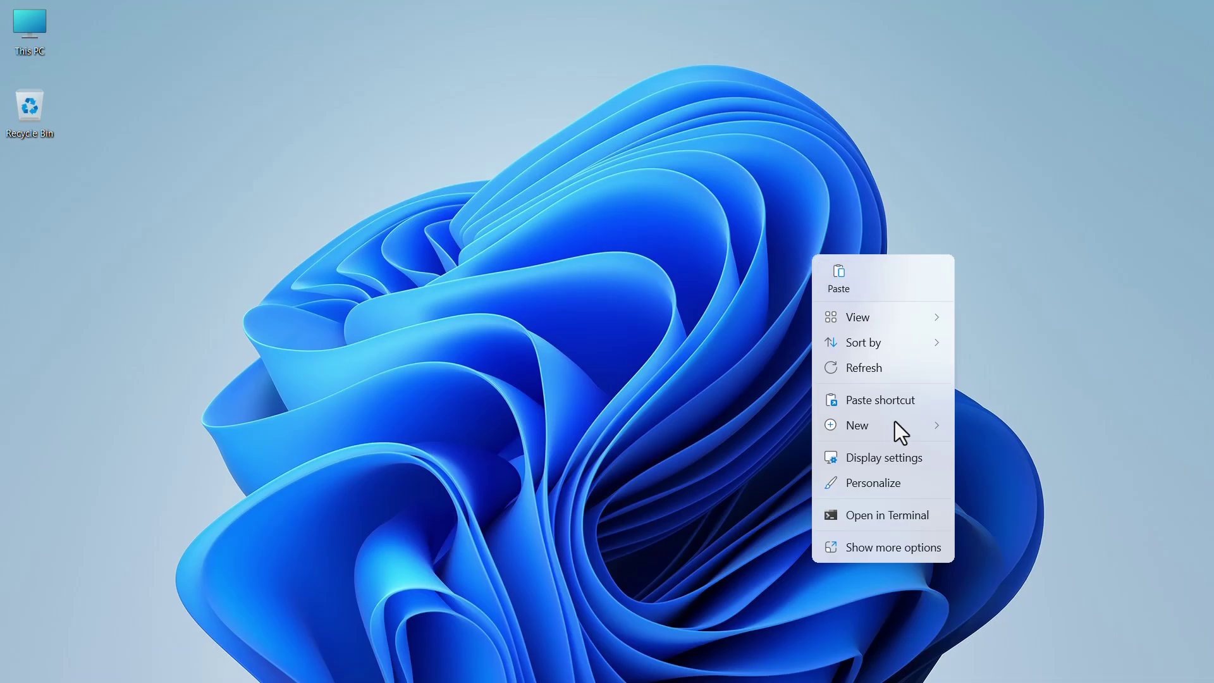
click(898, 490)
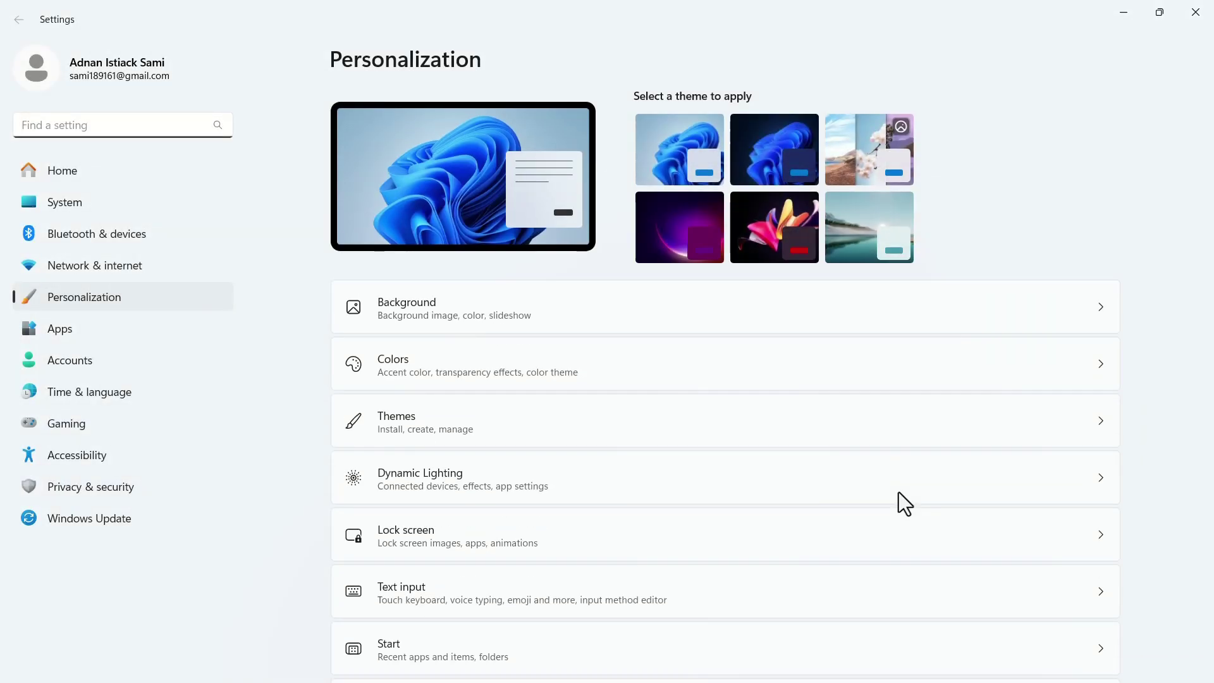
click(864, 376)
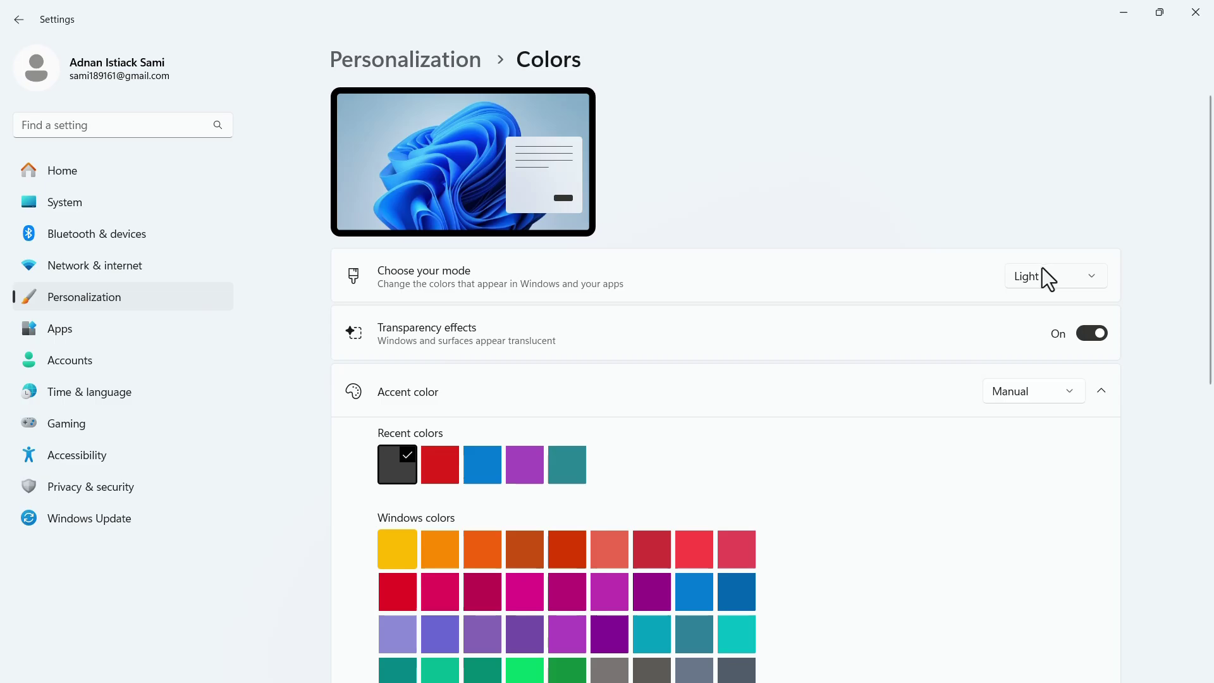
click(1042, 268)
click(1033, 309)
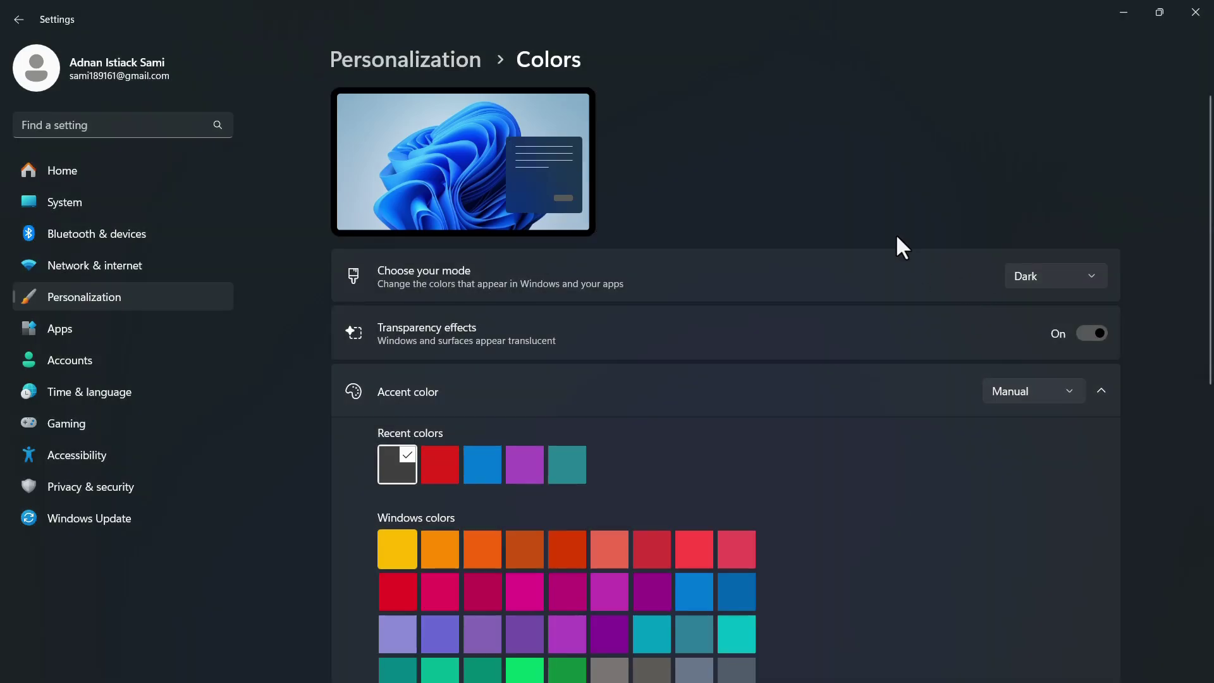
click(1122, 13)
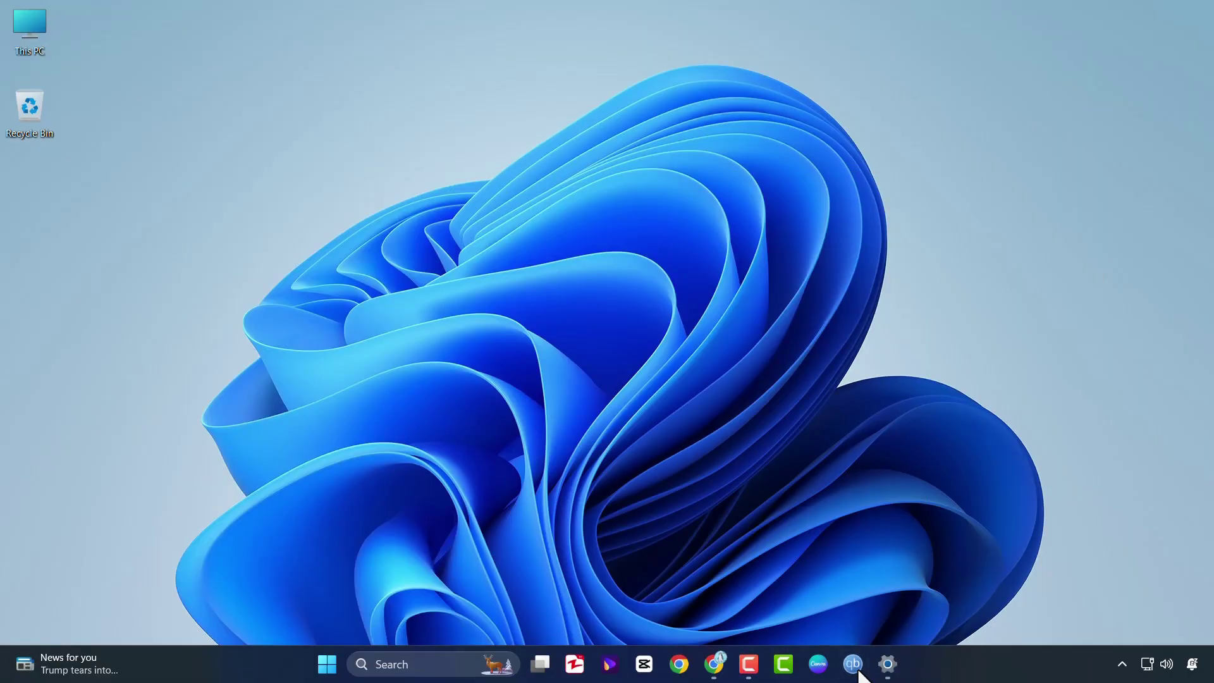
Step: Relaunch qBittorrent from the taskbar, now shown in the dark theme
click(858, 667)
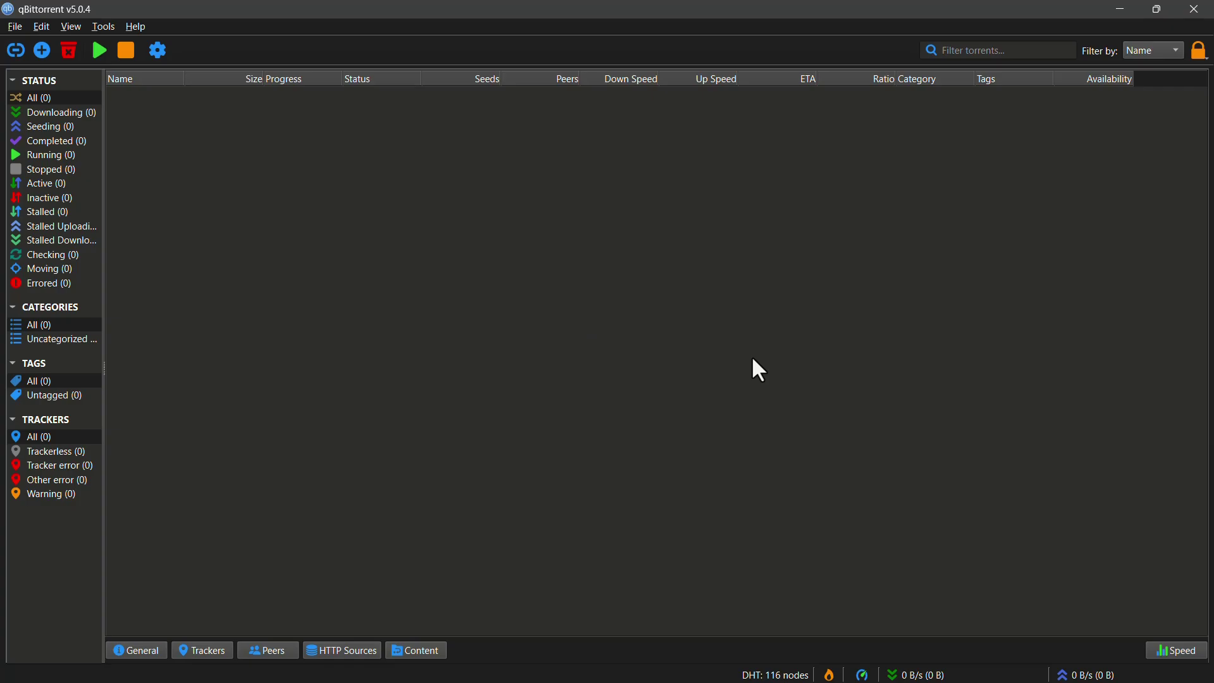